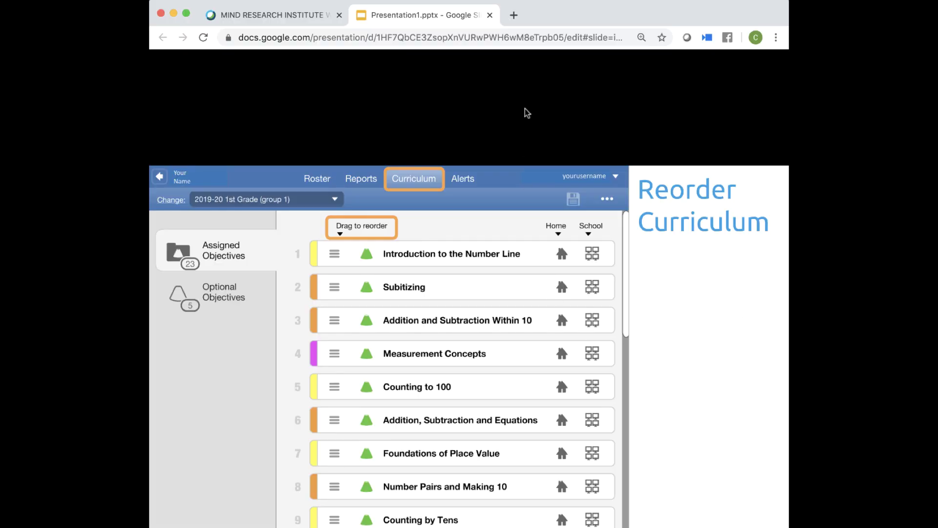
- Open stmath.com in a new browser tab and go to the teacher login page
left_click(510, 17)
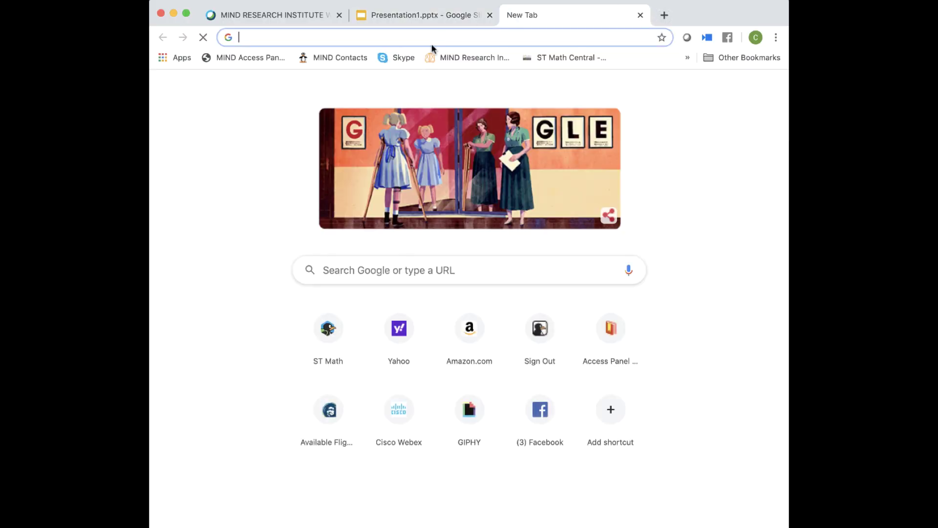
type("stmath.")
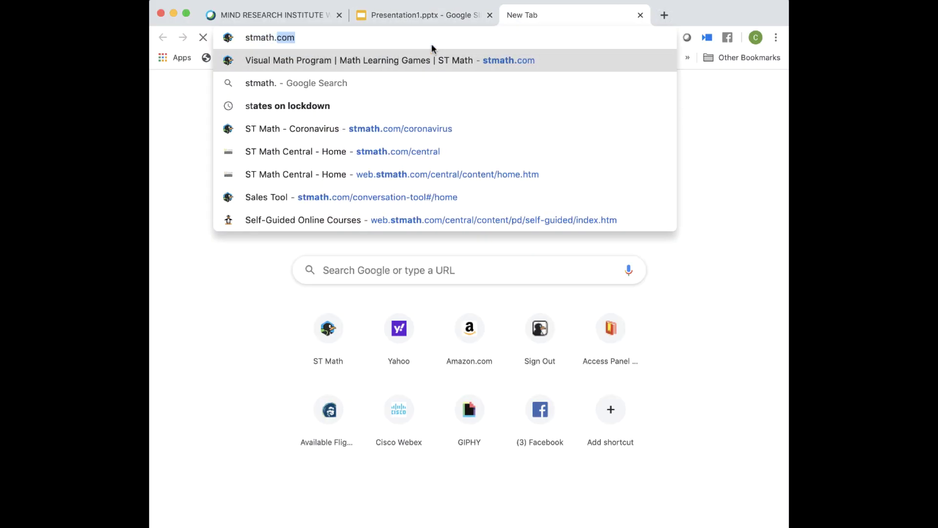
type("com")
key("Return")
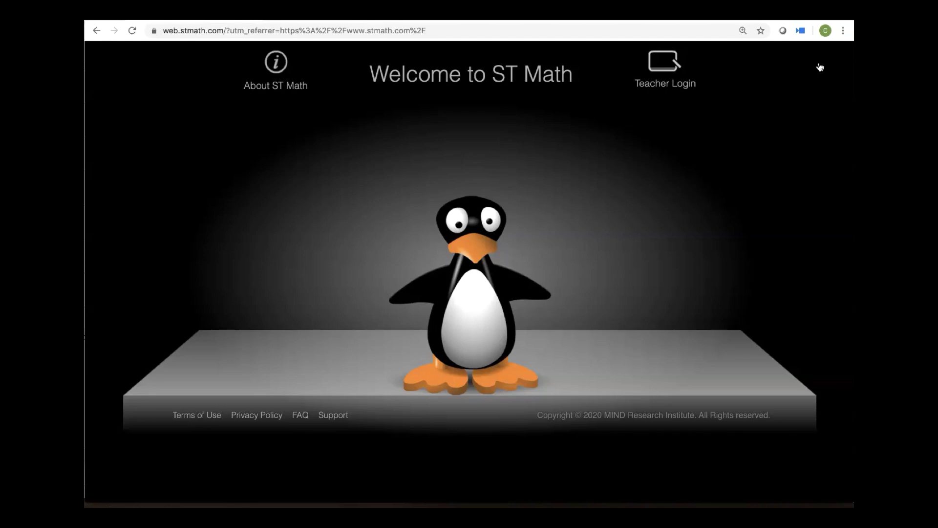
left_click(697, 113)
left_click(469, 288)
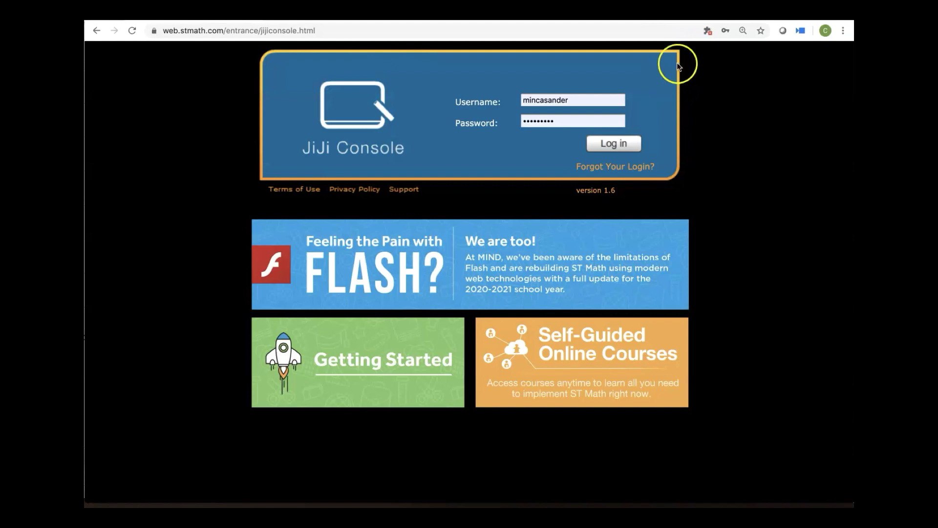
- View the page's blocked-Flash options and the password retrieval form, and return to the login form
left_click(708, 31)
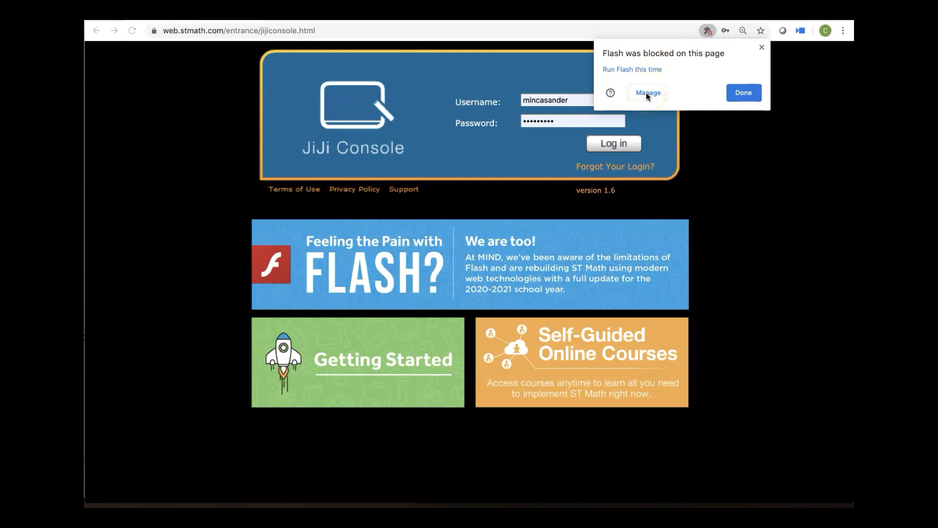
left_click(761, 47)
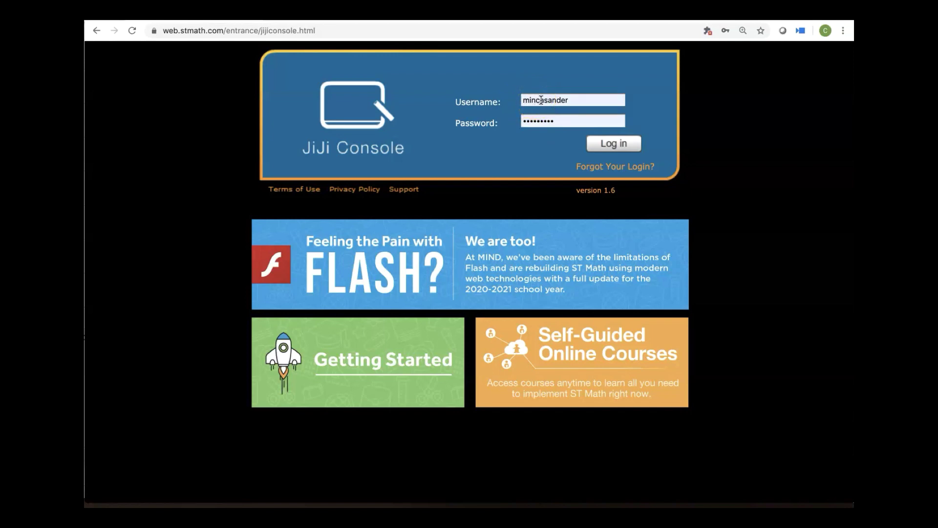
left_click(582, 100)
left_click(589, 167)
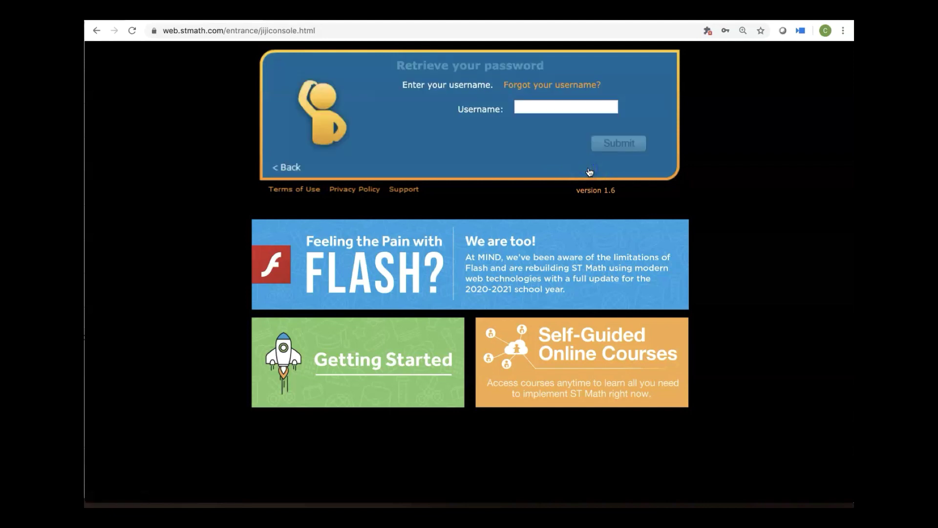
left_click(525, 105)
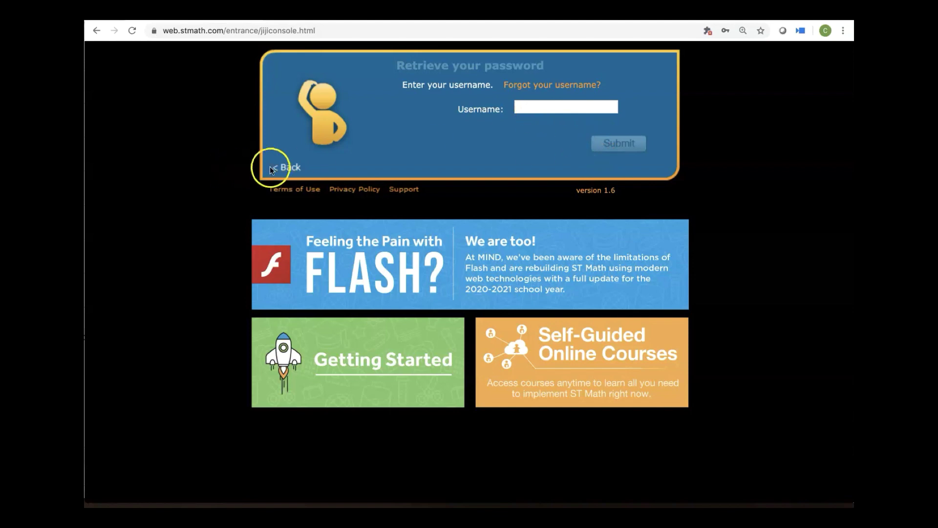
left_click(286, 168)
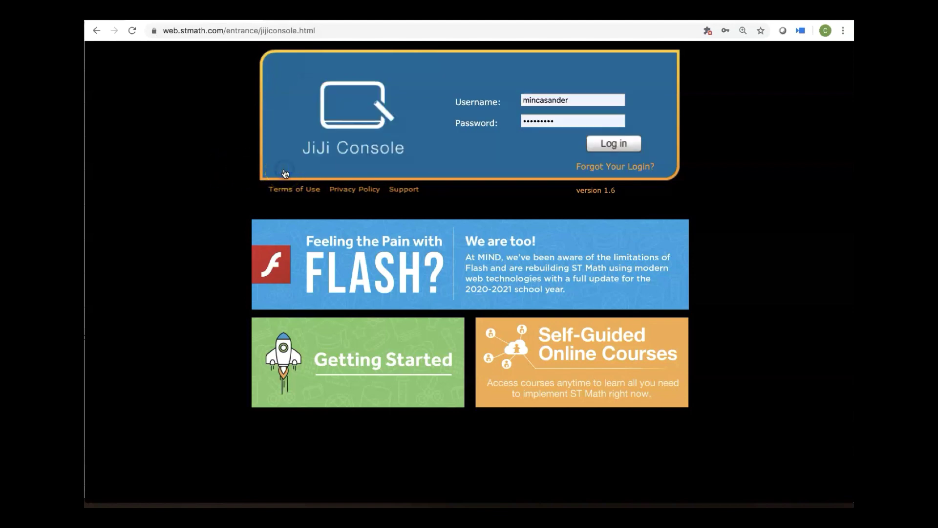
- Log in to the JiJi Console with the demo account's username and password
left_click(567, 100)
left_click_drag(567, 100, 522, 99)
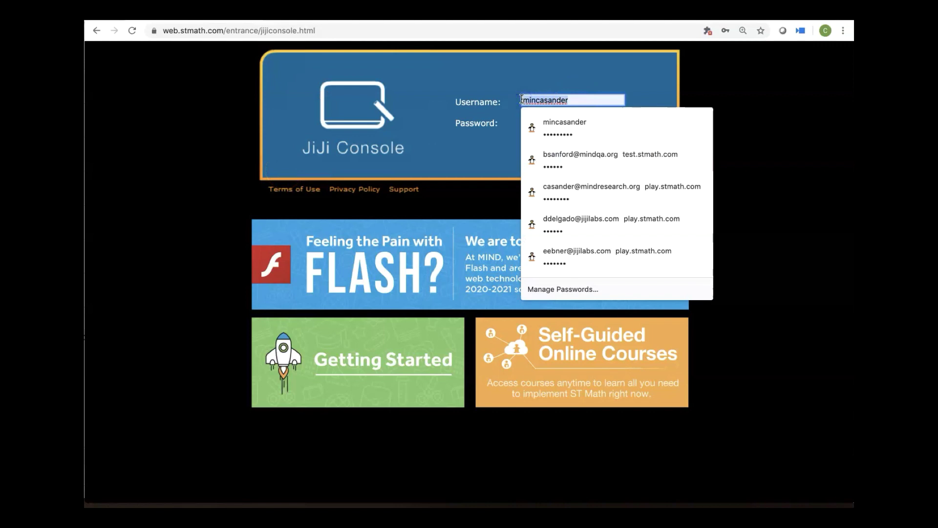
type("mindcle")
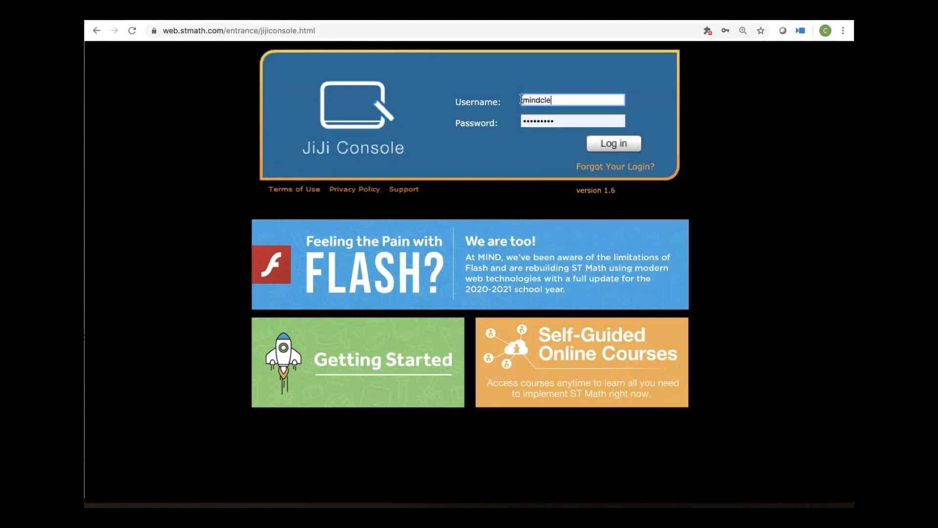
type("ver")
key("Tab")
type("******")
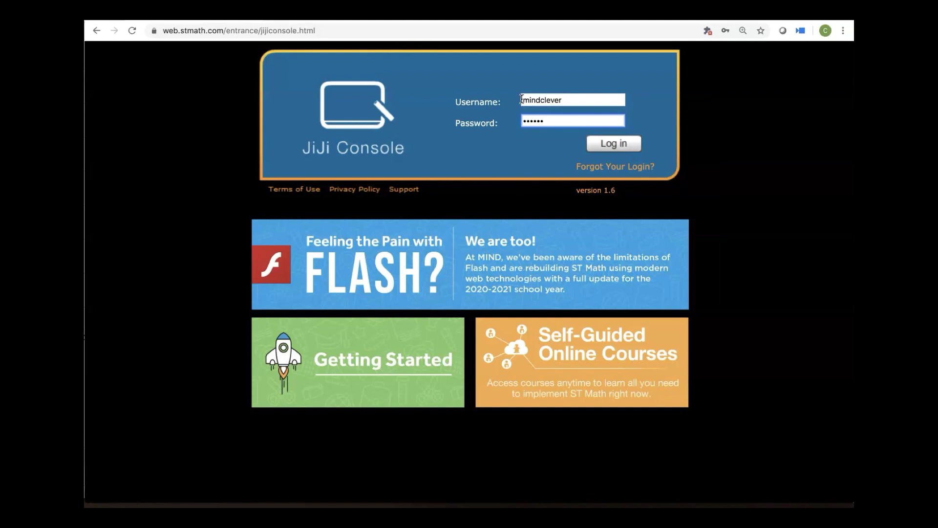
left_click(606, 154)
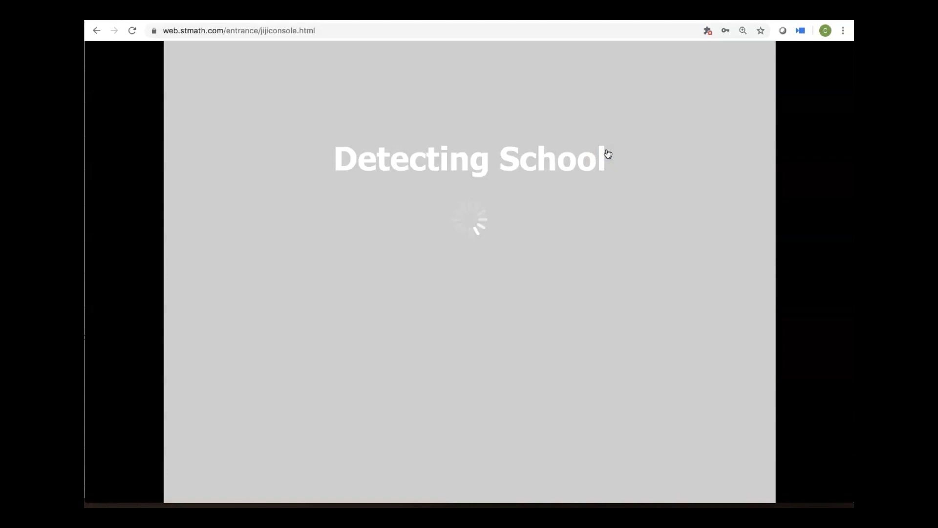
- Open the assigned objectives of the 2018-19 PreK group 2 class
left_click(494, 262)
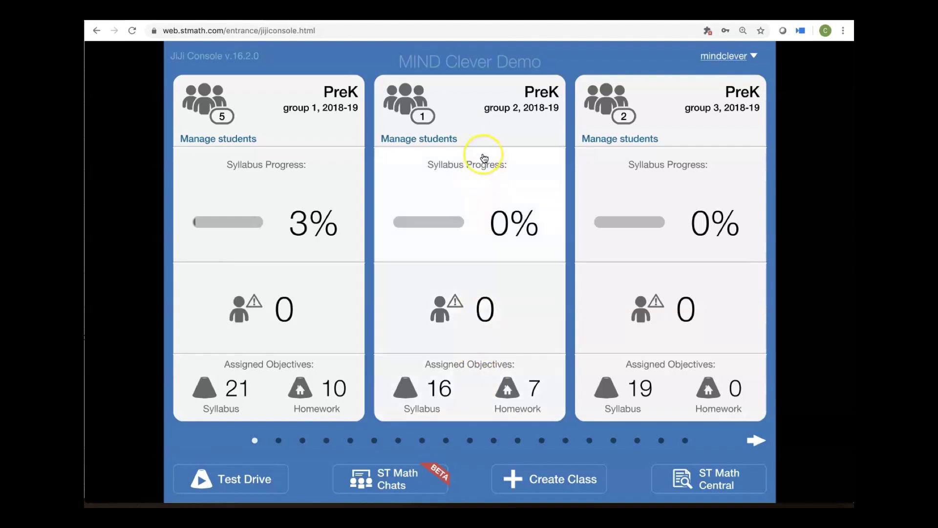
left_click(489, 129)
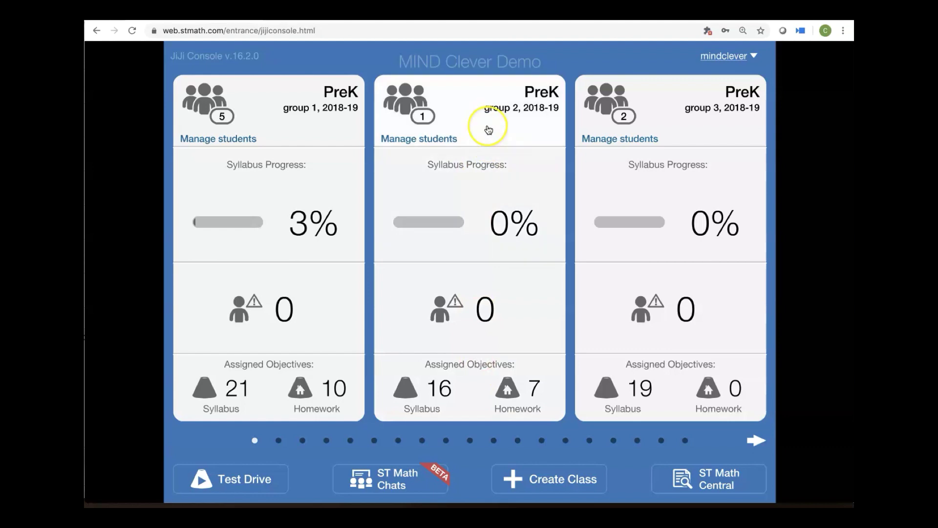
left_click(456, 389)
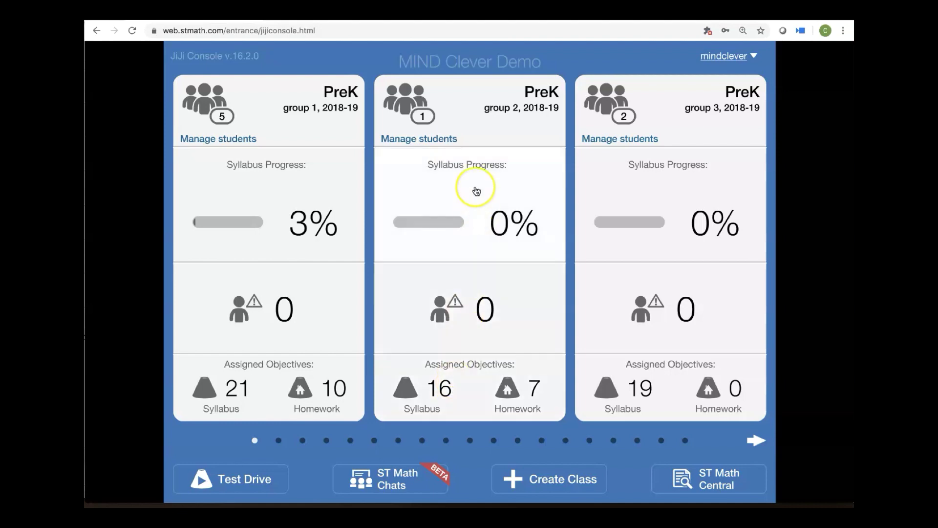
left_click(461, 383)
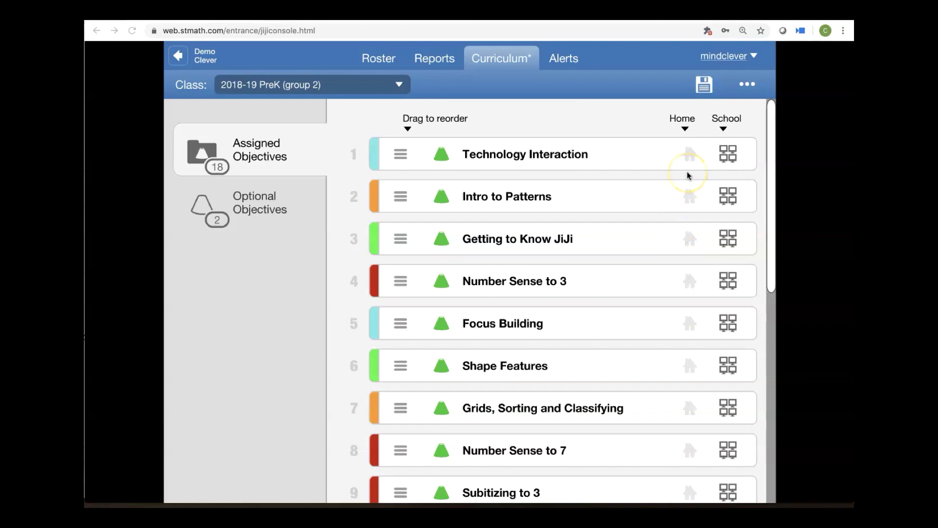
- Assign Number Sense to 3, Focus Building, Shape Features, Grids, Sorting and Classifying, and Number Sense to 7 as homework
left_click(689, 282)
left_click(689, 282)
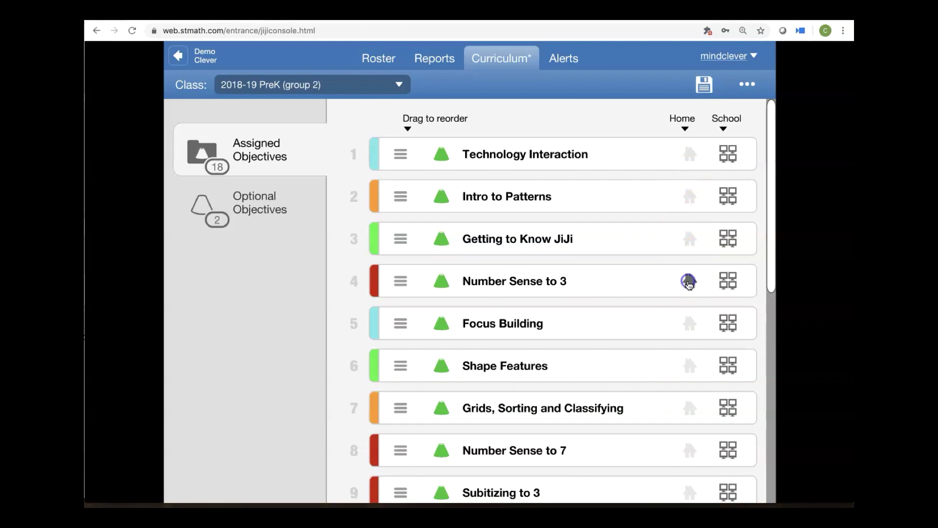
left_click(689, 322)
left_click(688, 367)
left_click(690, 400)
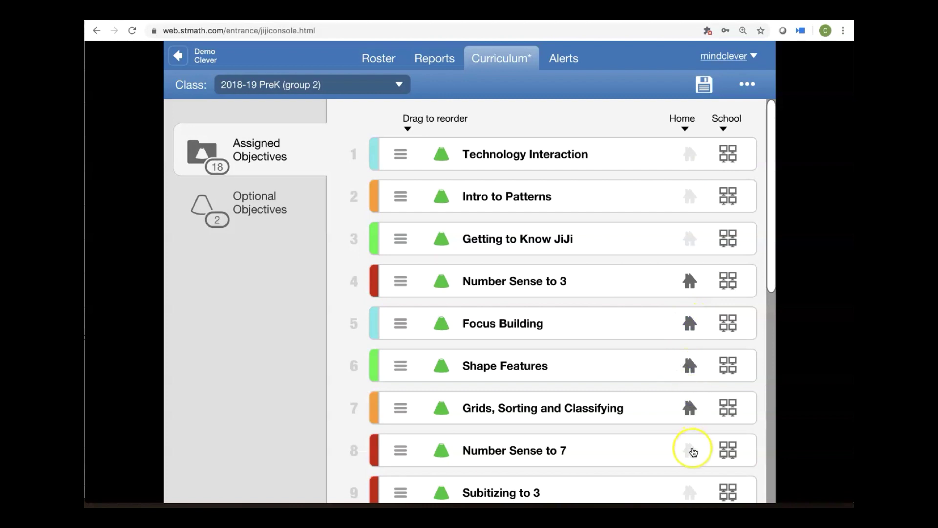
left_click(689, 448)
- Assign Subitizing to 3, Spatial Position, Two-Dimensional Grids, Number Sense to 10 and Subitizing to 5 as homework
scroll(689, 450, "down", 5)
left_click(689, 253)
left_click(689, 293)
left_click(689, 337)
left_click(689, 380)
left_click(689, 421)
left_click(693, 464)
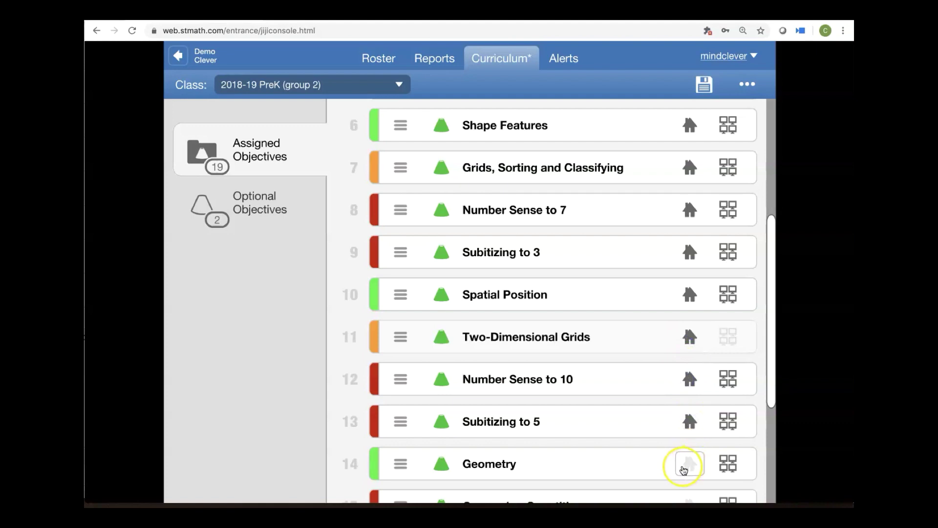
- Assign Comparing Quantities, Measurement, Addition and Subtraction, Patterns and Challenge as homework
scroll(512, 471, "down", 2)
scroll(512, 471, "down", 2)
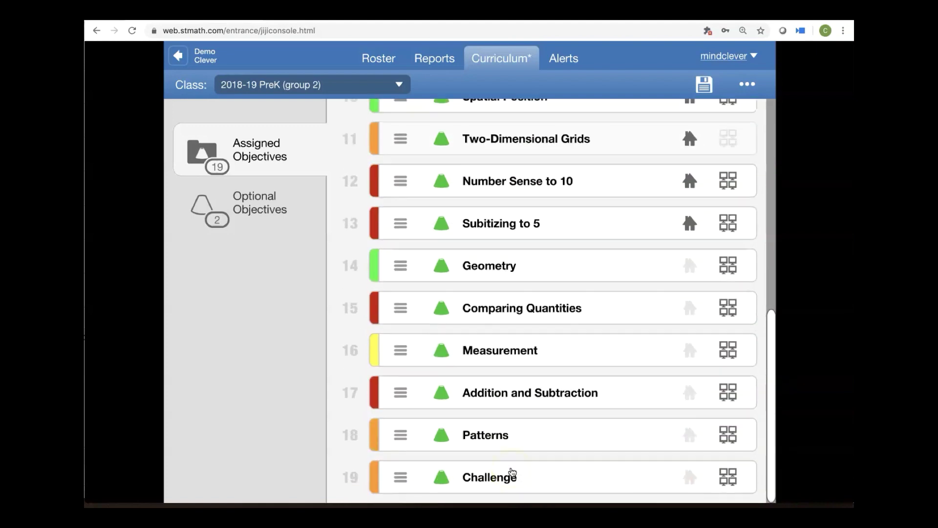
left_click(690, 307)
left_click(700, 352)
left_click(688, 392)
left_click(687, 432)
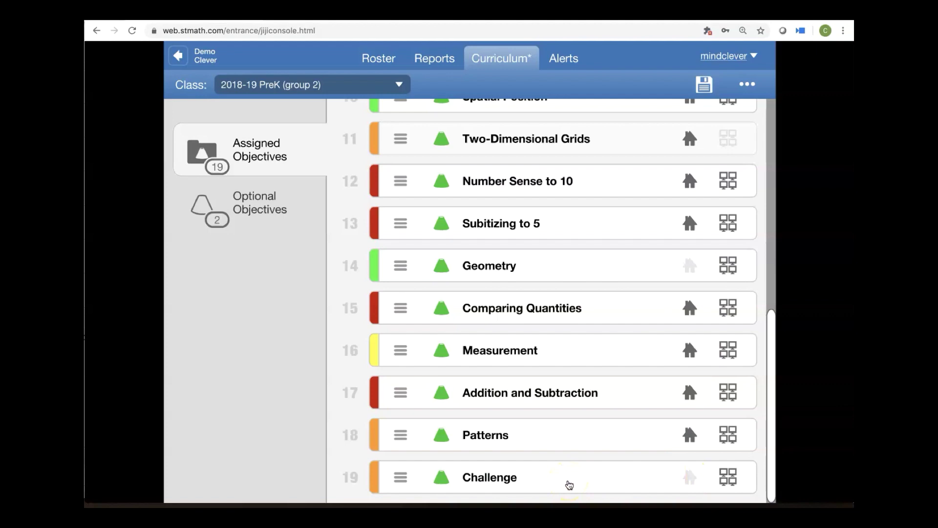
left_click(690, 477)
left_click(575, 396)
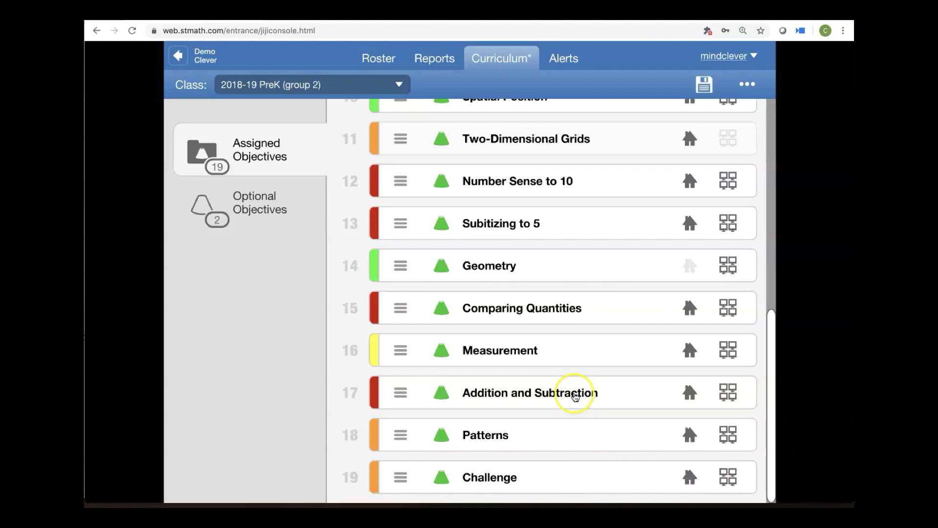
- Review the homework assignments and save the curriculum changes for 2018-19 PreK (group 2) only
scroll(608, 315, "up", 10)
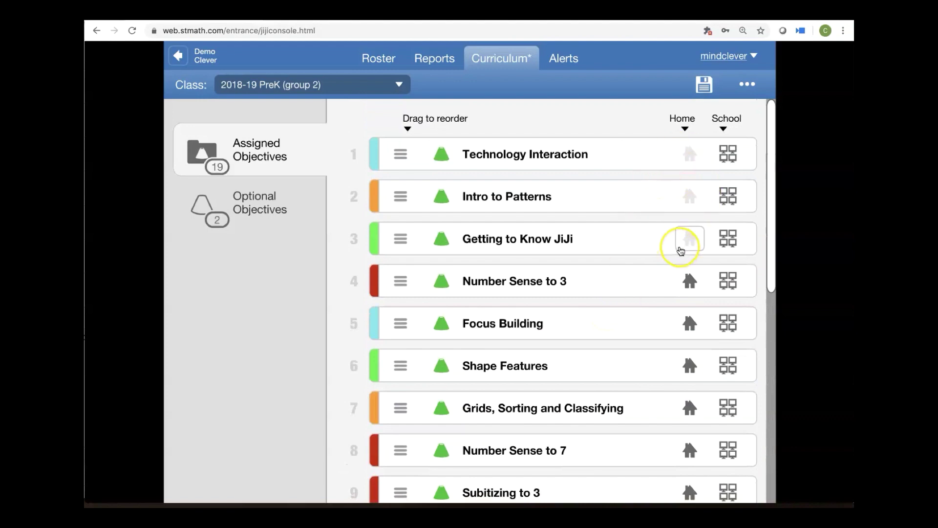
scroll(623, 376, "down", 6)
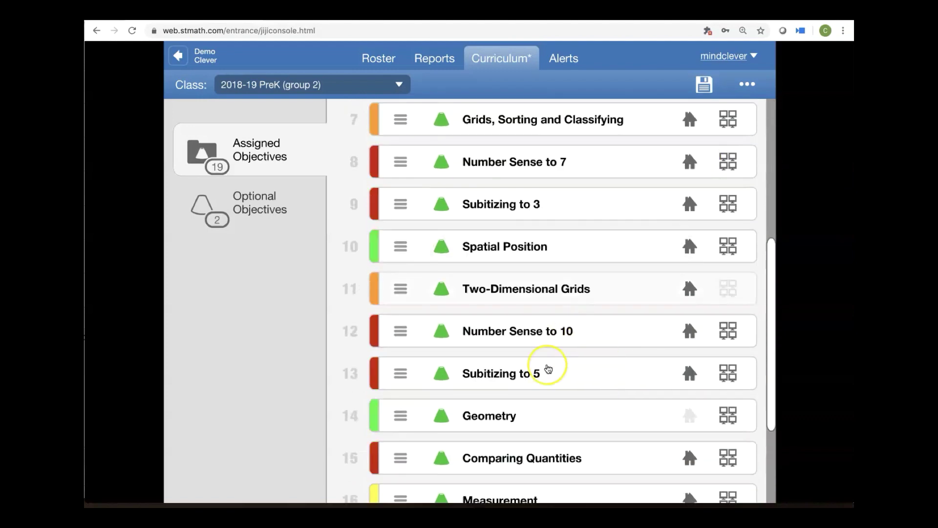
scroll(620, 261, "up", 6)
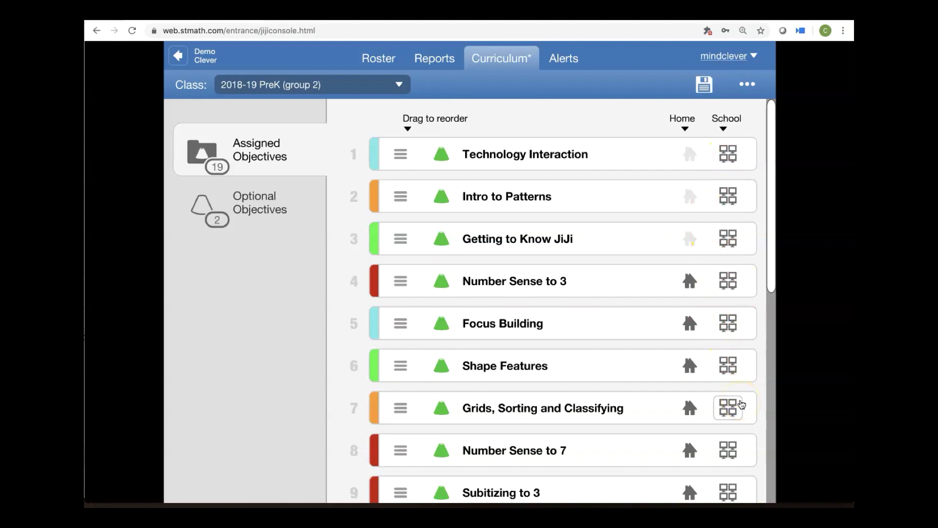
left_click(731, 287)
left_click(704, 88)
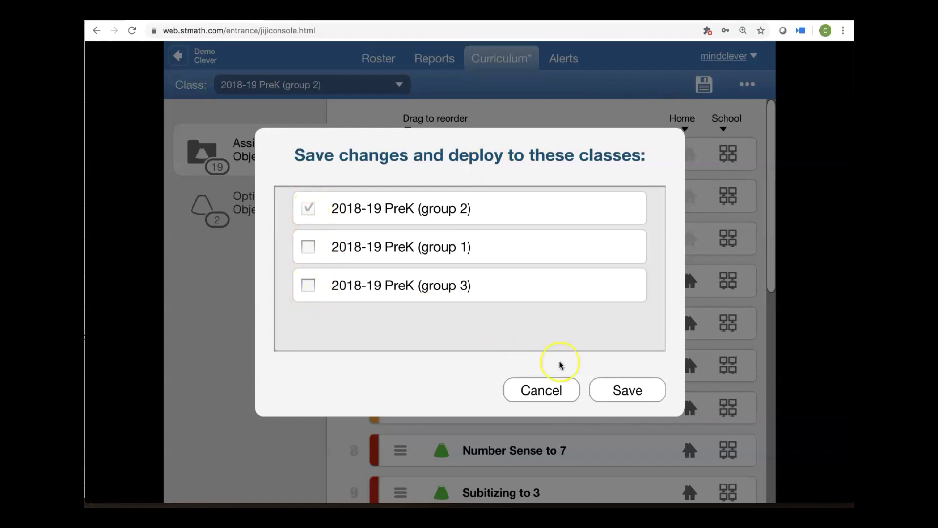
left_click(612, 391)
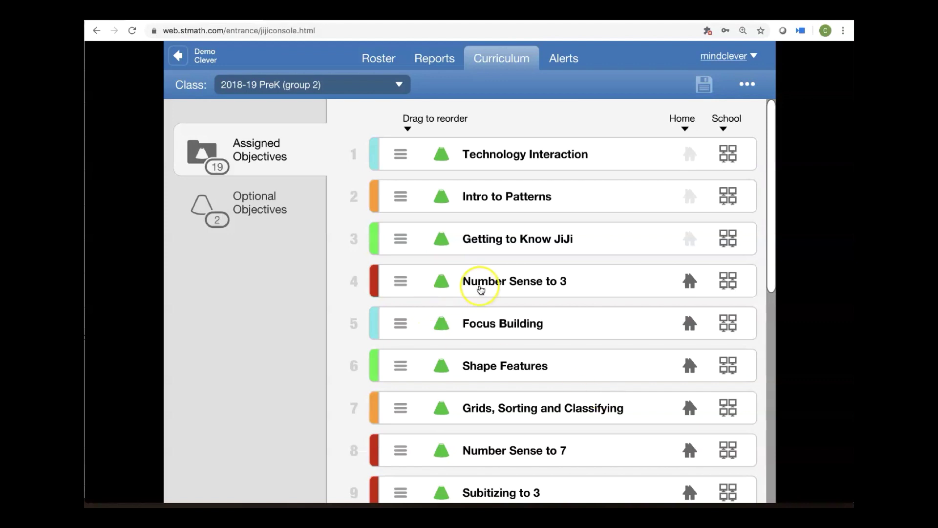
- View the details of Number Sense to 3 and switch its homework assignment off and on again
left_click(480, 286)
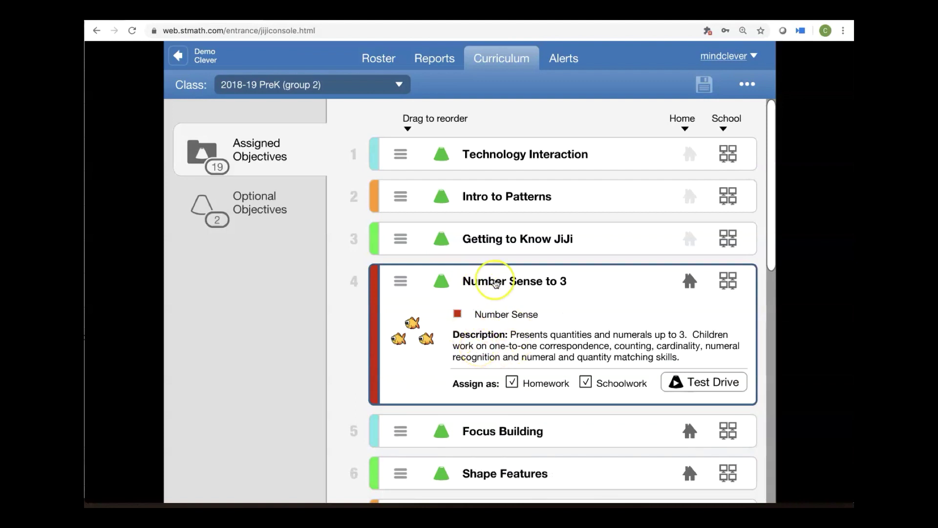
left_click(494, 280)
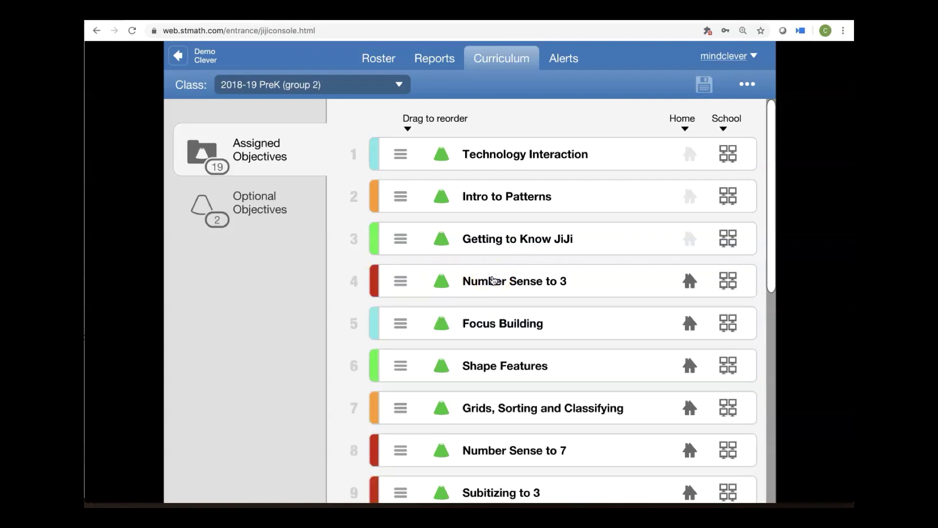
left_click(692, 281)
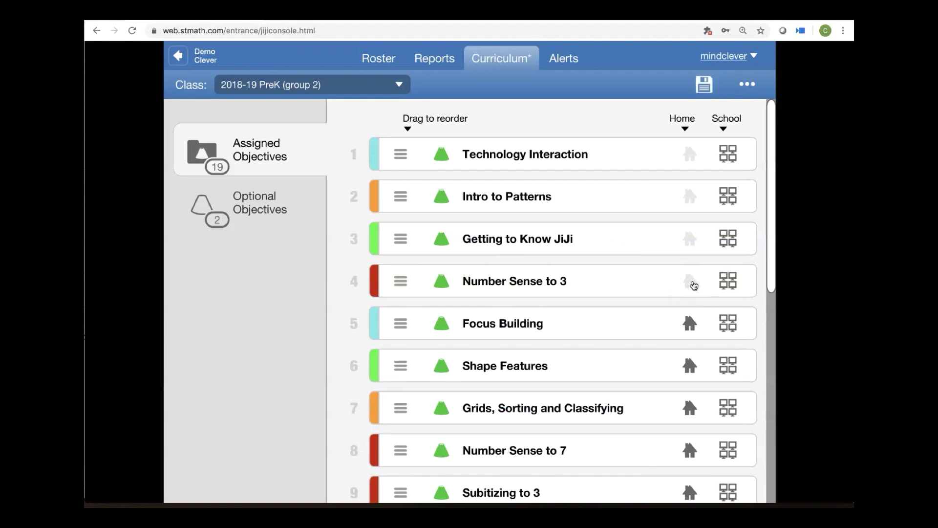
left_click(692, 284)
- Move Subitizing to 5 to first place and Comparing Quantities to second place in the assigned objectives
scroll(539, 267, "down", 9)
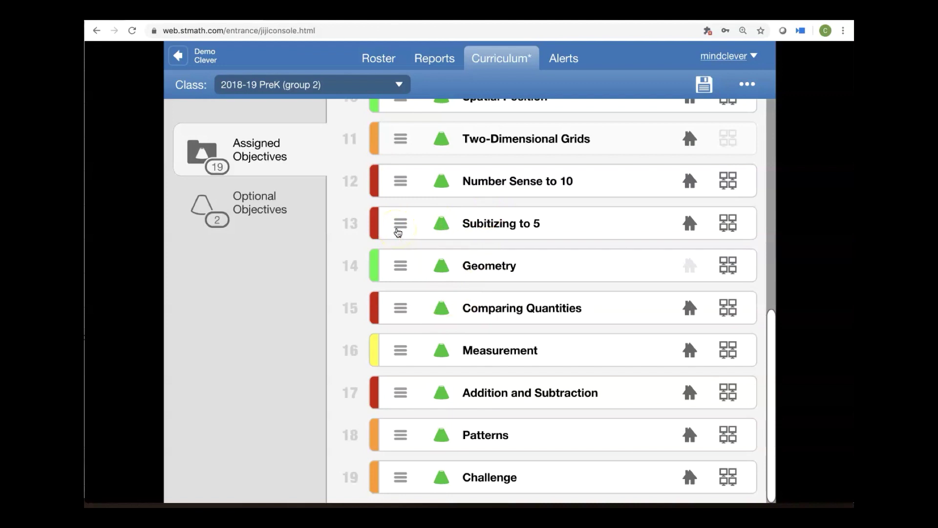
left_click_drag(400, 228, 394, 155)
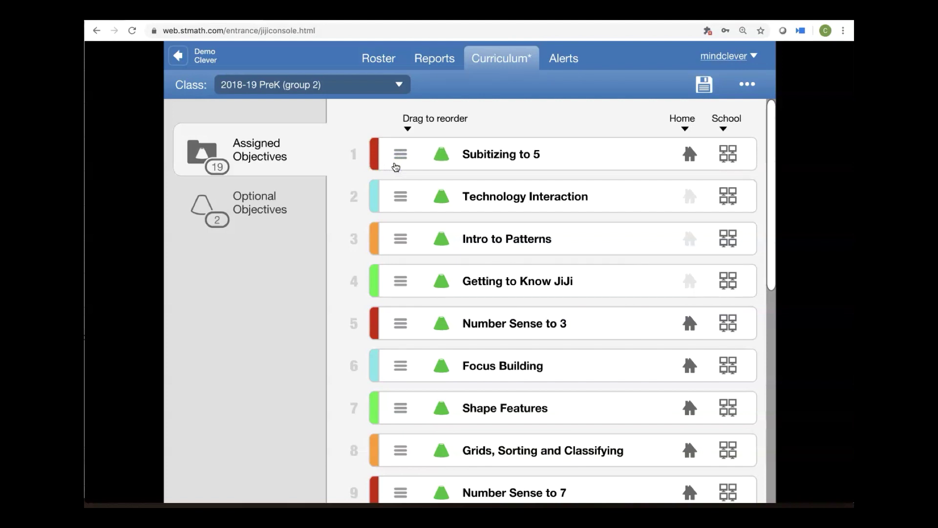
left_click(419, 247)
scroll(412, 293, "down", 9)
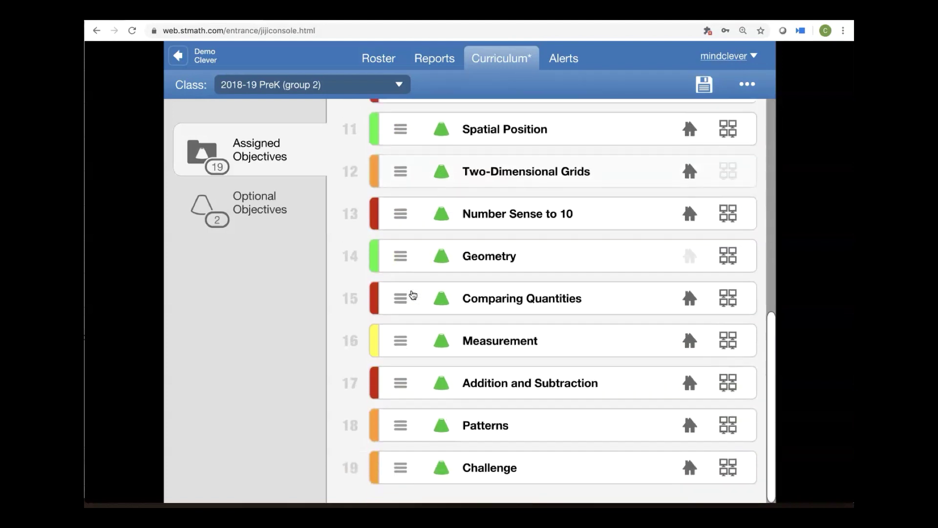
left_click_drag(397, 298, 398, 201)
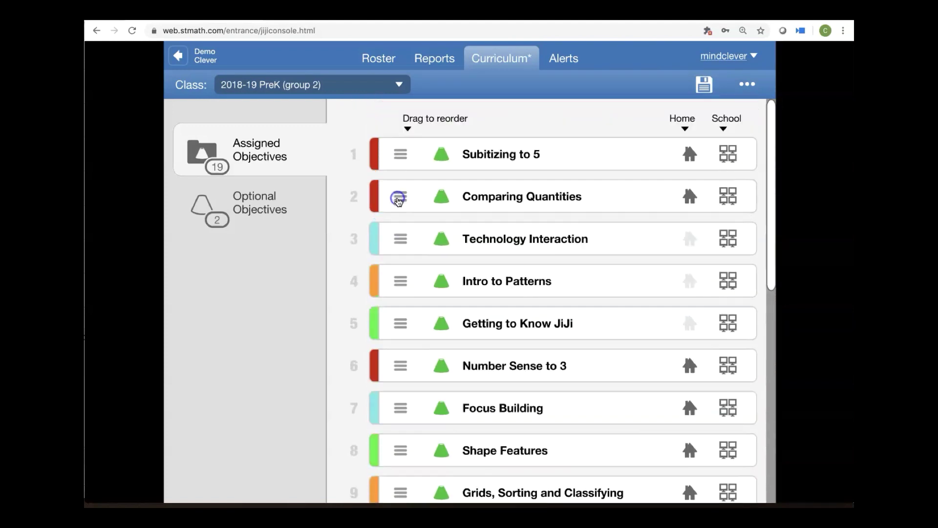
- Move Measurement to third, Addition and Subtraction to fourth and Patterns to fifth place in the assigned objectives
scroll(397, 325, "down", 9)
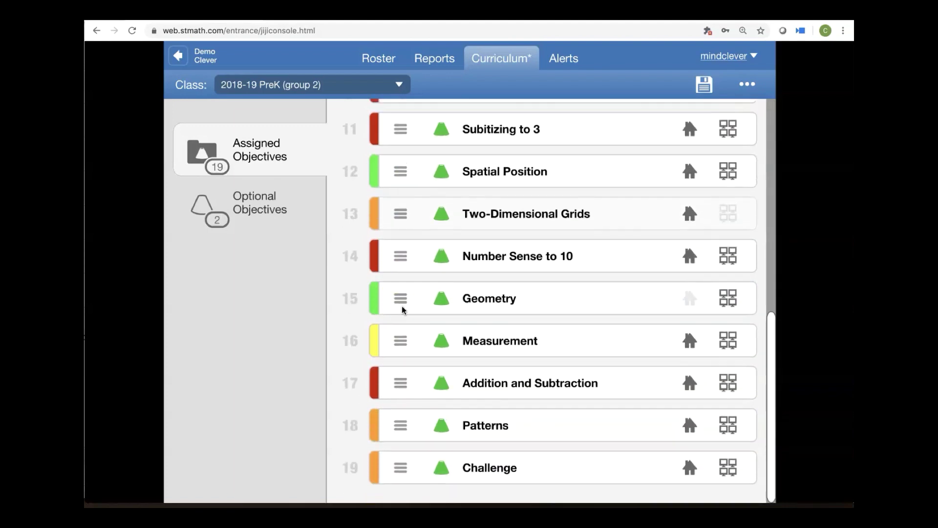
left_click_drag(399, 339, 389, 231)
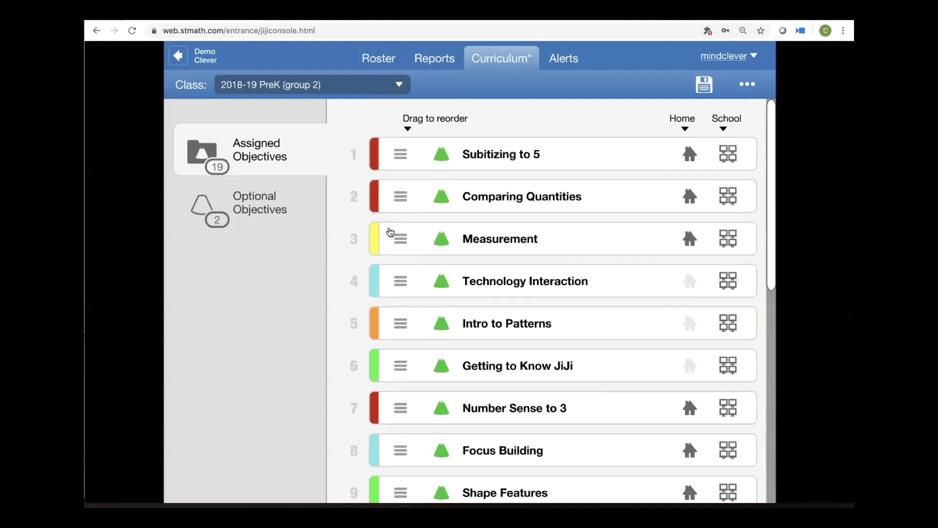
scroll(390, 232, "down", 10)
left_click(398, 391)
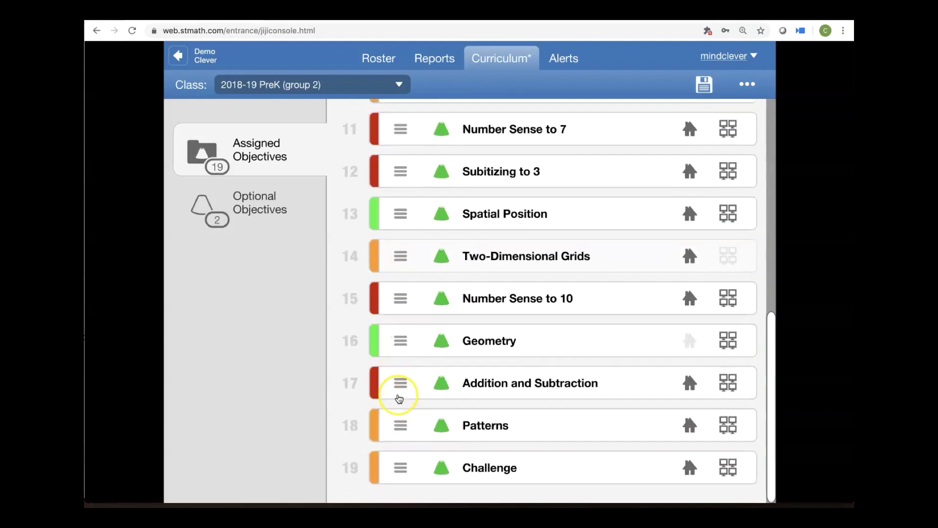
left_click_drag(398, 395, 396, 283)
scroll(412, 378, "down", 8)
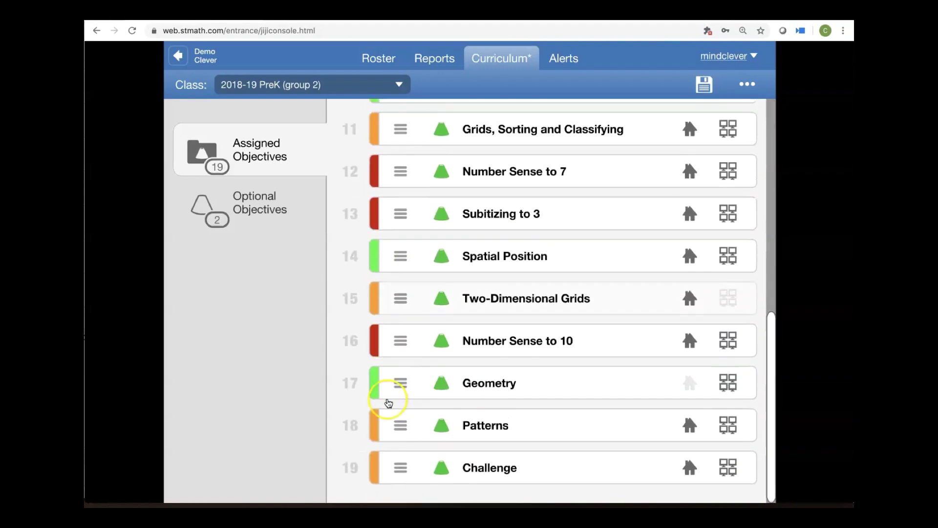
left_click_drag(397, 429, 391, 314)
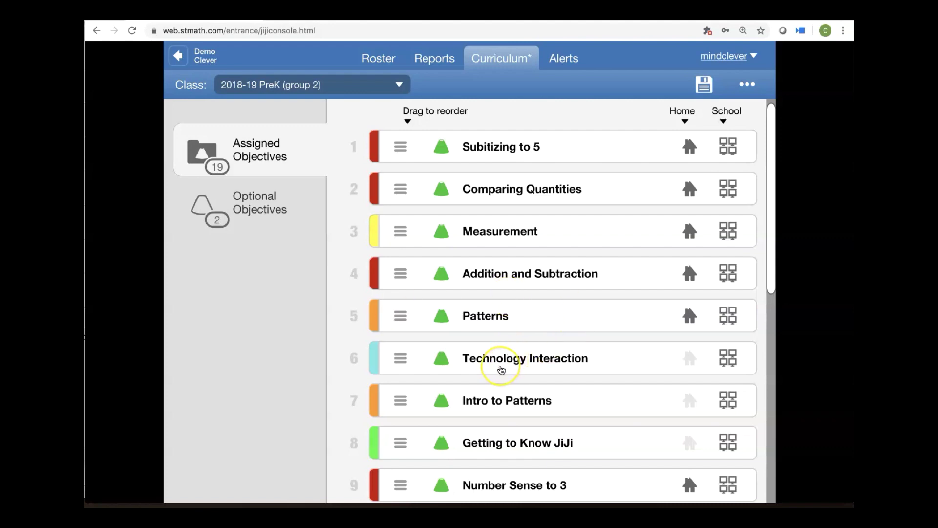
- Remove the homework assignment from Number Sense to 3, Focus Building and Shape Features
scroll(502, 370, "down", 7)
scroll(504, 369, "up", 6)
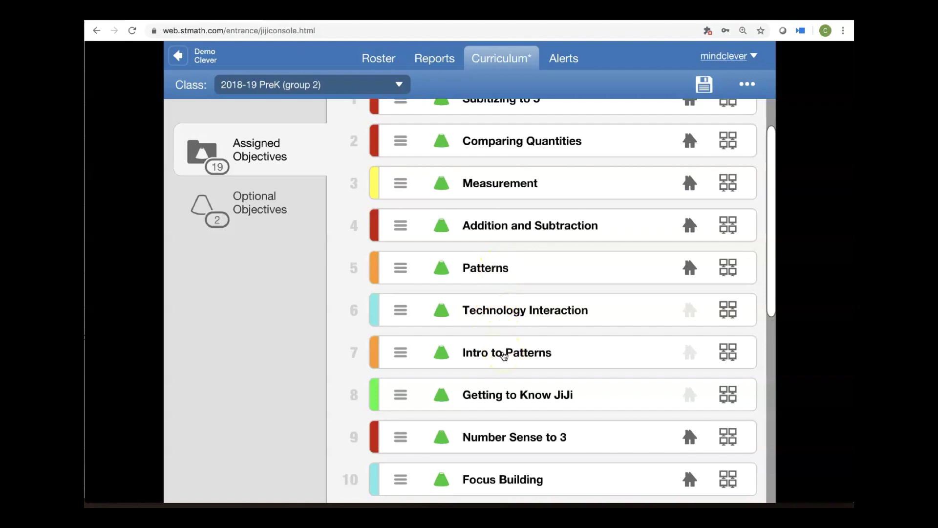
left_click(497, 402)
left_click(689, 435)
left_click(690, 479)
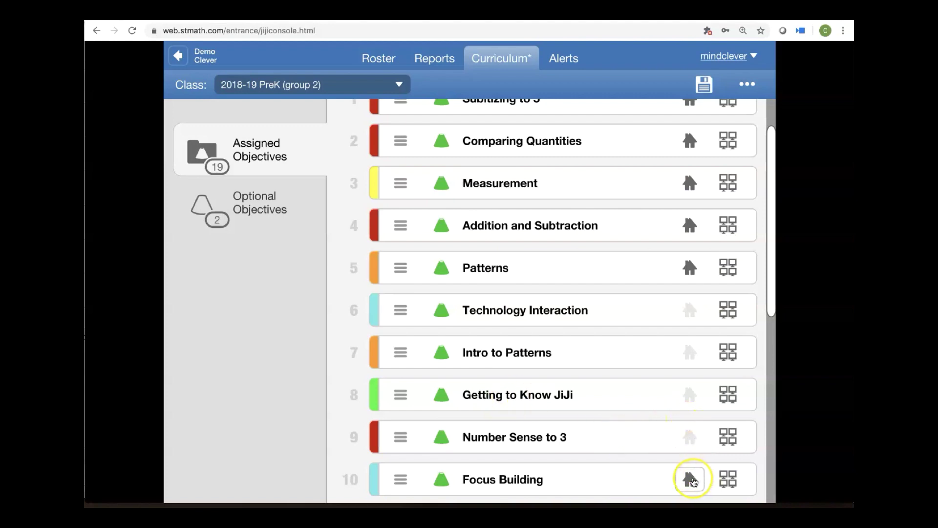
scroll(693, 482, "down", 5)
scroll(694, 482, "down", 3)
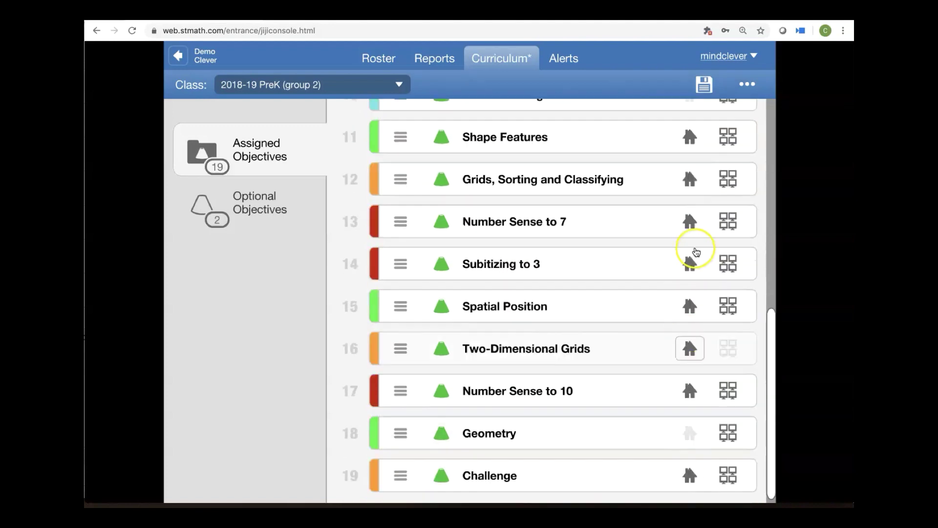
left_click(690, 137)
left_click(691, 179)
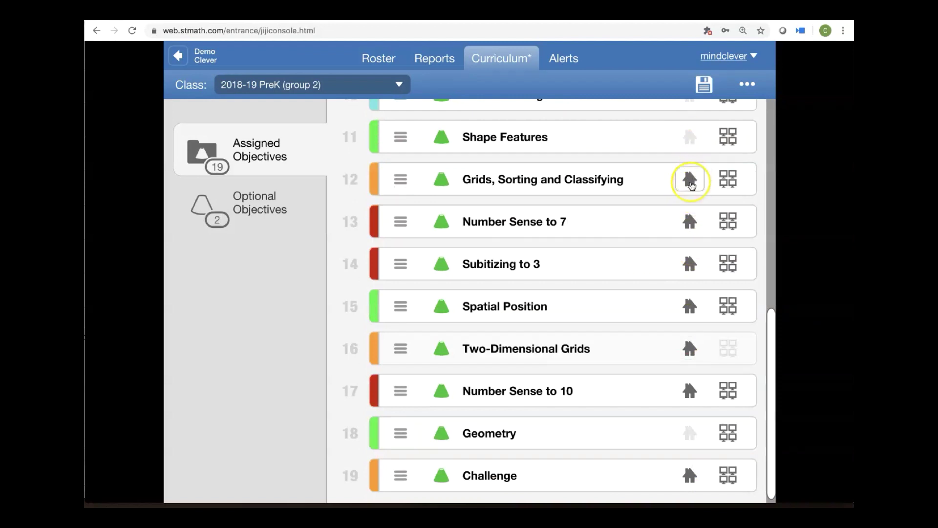
left_click(689, 347)
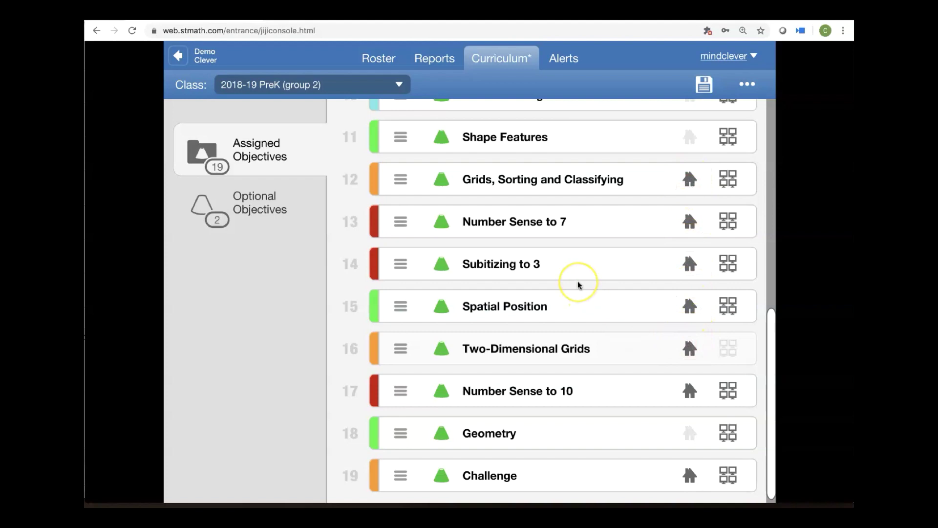
- Save the reordered curriculum and deploy it to 2018-19 PreK (group 2) only
scroll(577, 283, "up", 10)
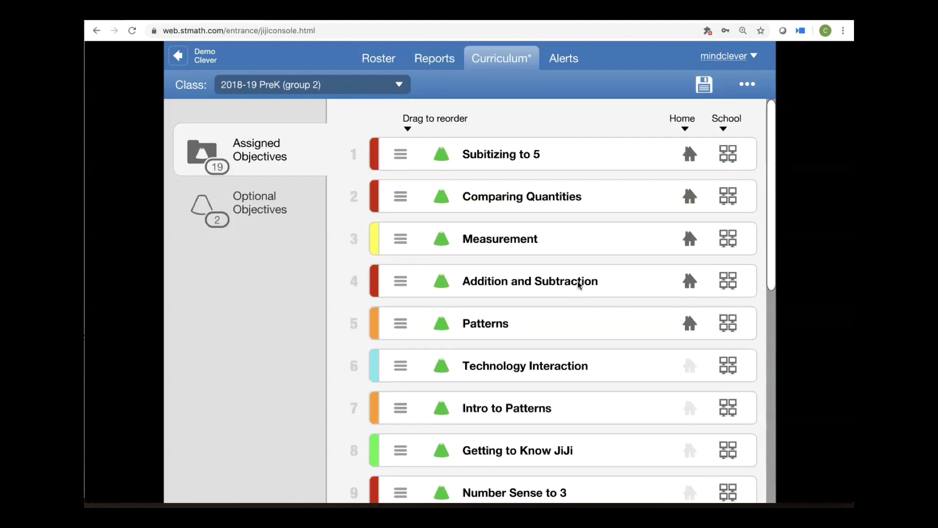
left_click(704, 85)
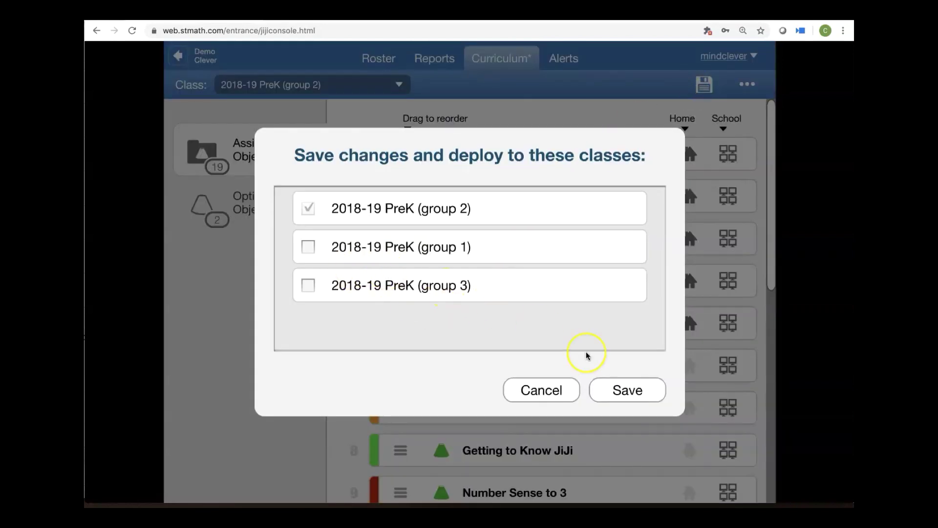
left_click(606, 394)
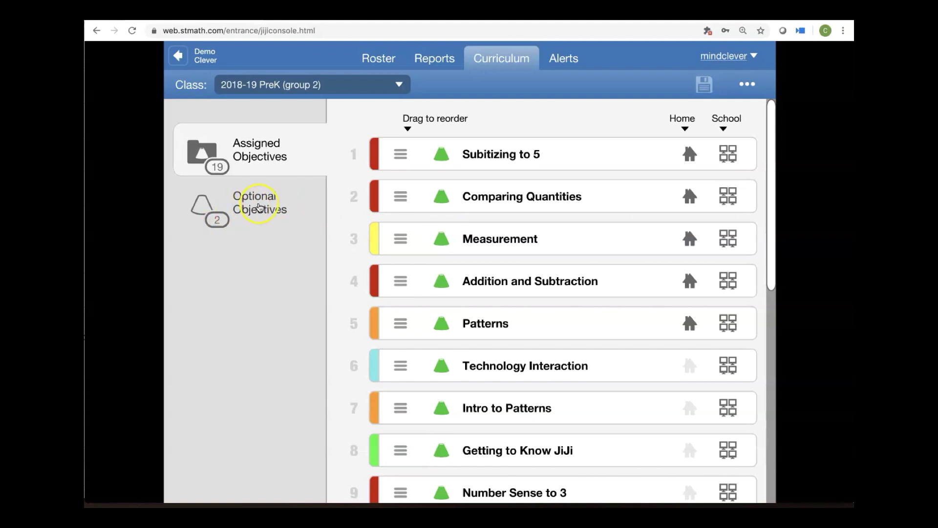
- Assign the optional objective Advanced Sorting and Classifying as homework and return to the assigned objectives
left_click(252, 209)
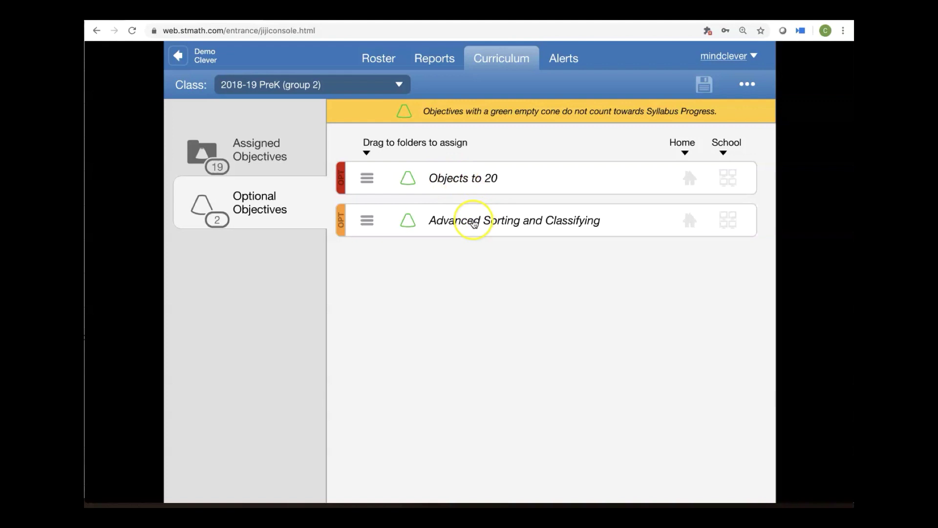
left_click(692, 220)
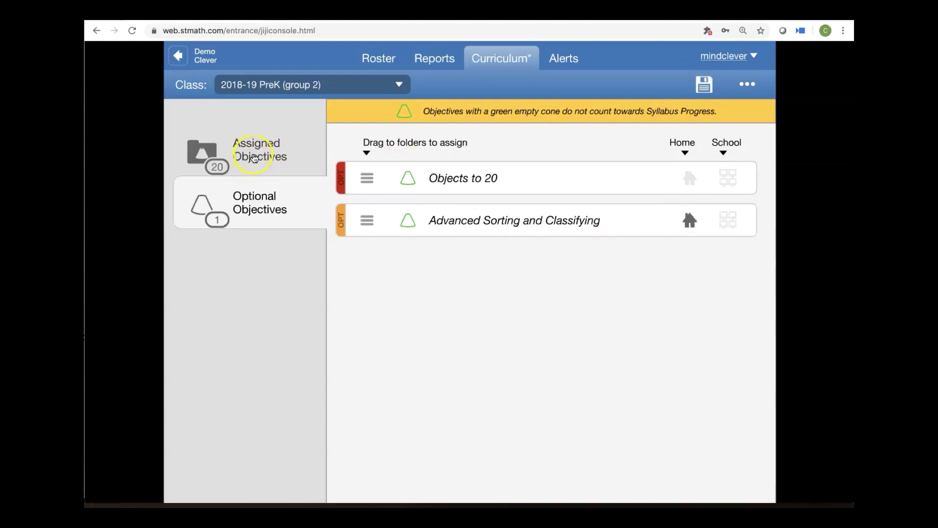
left_click(253, 156)
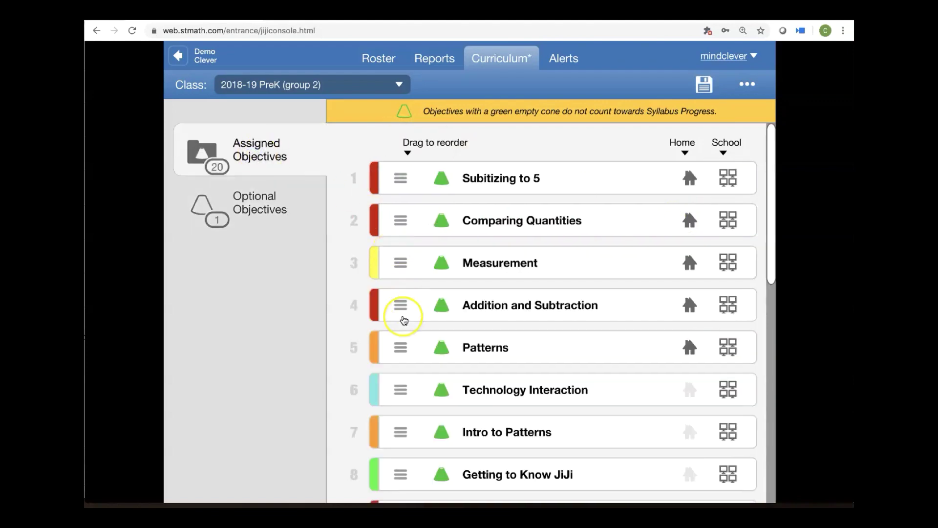
- Move Advanced Sorting and Classifying to position 13, directly after Grids, Sorting and Classifying
scroll(404, 316, "down", 4)
scroll(404, 316, "down", 5)
scroll(426, 352, "up", 1)
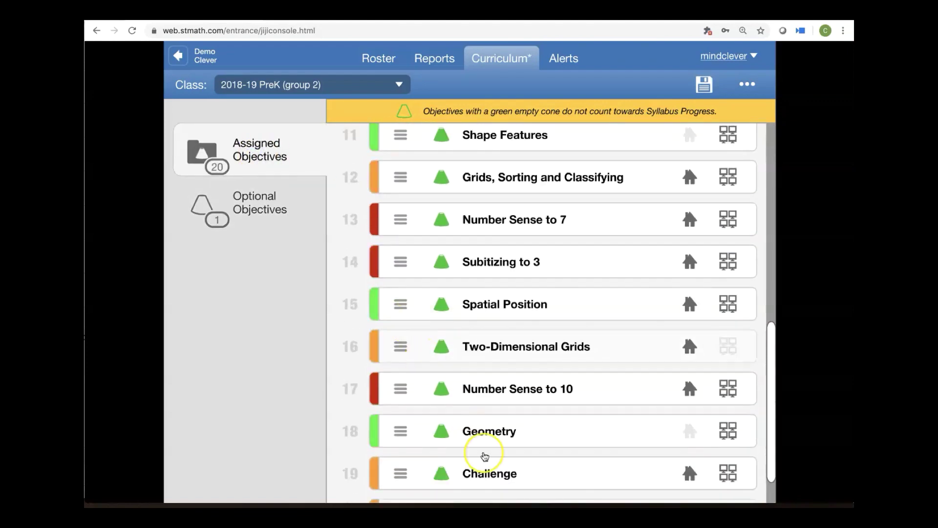
scroll(480, 402, "down", 1)
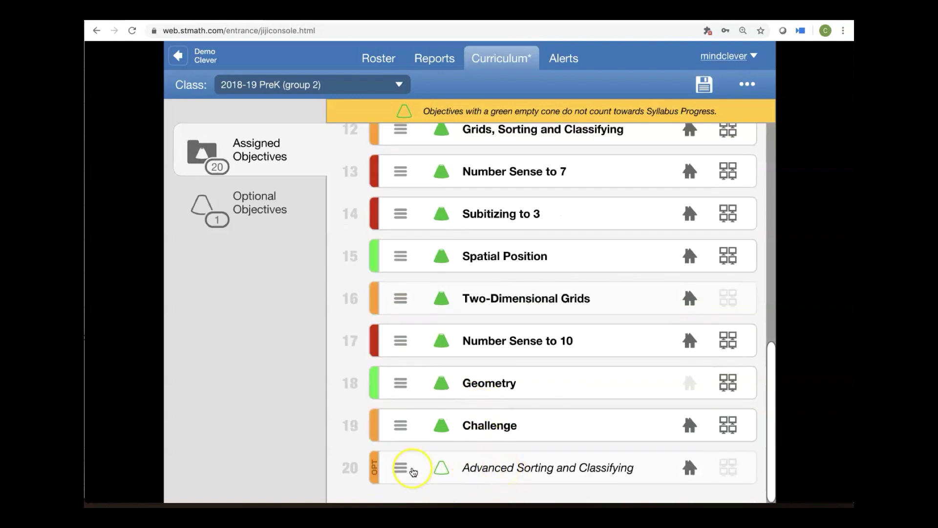
left_click_drag(400, 467, 399, 467)
left_click_drag(404, 467, 404, 219)
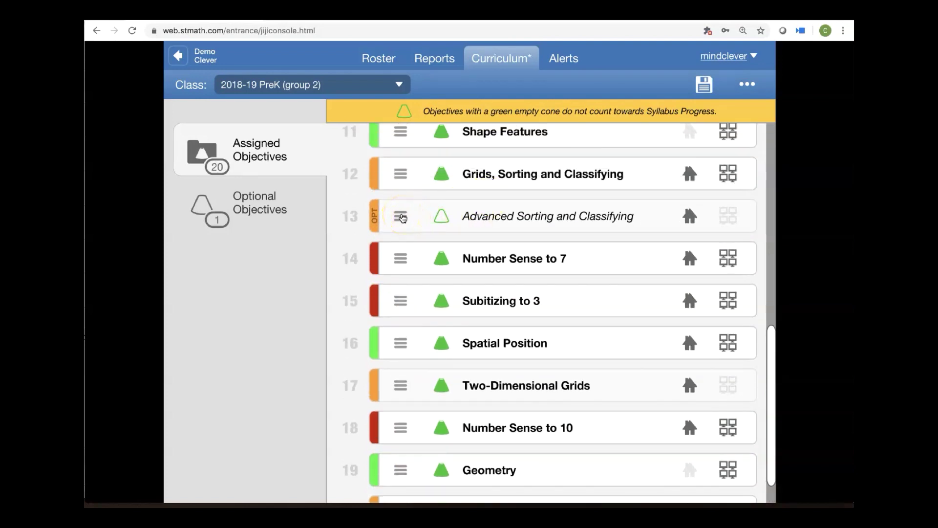
- Review the order of the assigned objectives and save the curriculum changes for the class
scroll(402, 217, "up", 10)
scroll(402, 217, "down", 1)
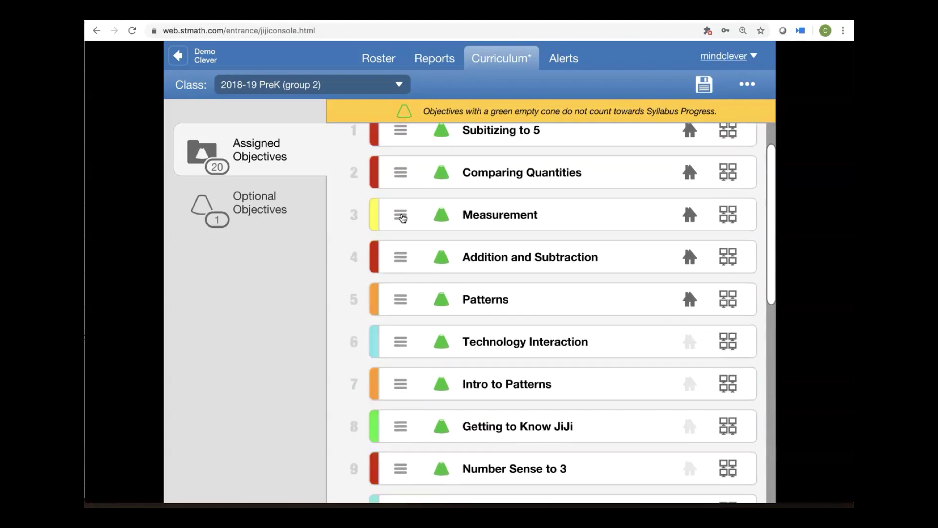
left_click(420, 207)
scroll(421, 206, "up", 1)
left_click(405, 114)
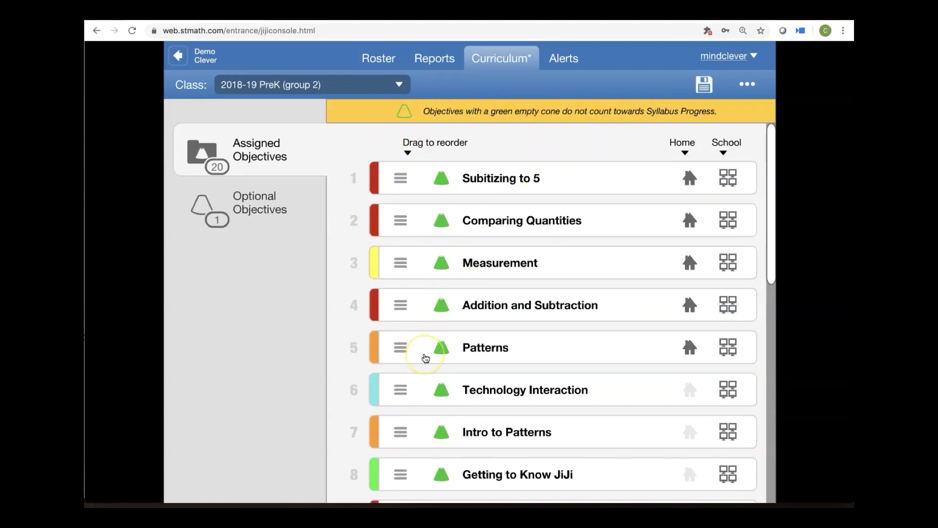
scroll(426, 357, "down", 10)
left_click(703, 84)
left_click(628, 391)
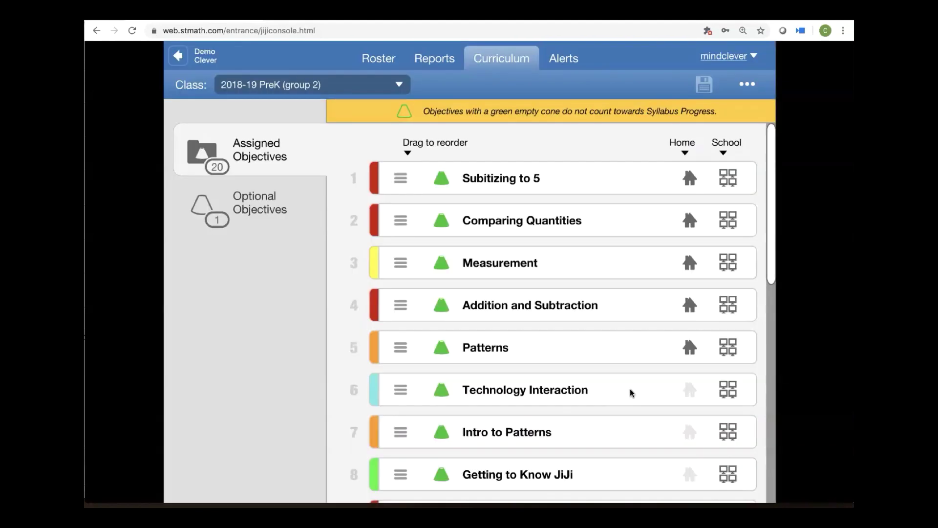